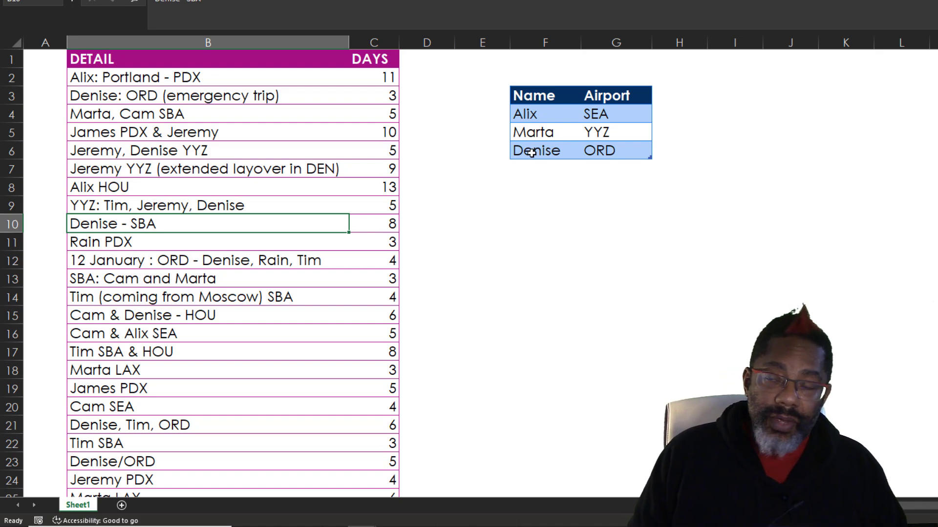
Load the Name/Airport table into Power Query as a connection-only query.
{"action": "right_click", "coordinate": [545, 132]}
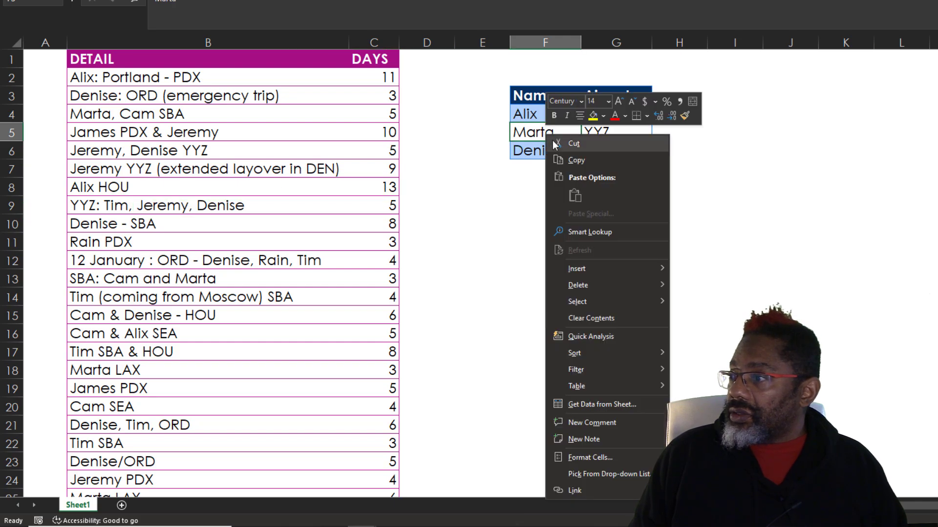
{"action": "left_click", "coordinate": [588, 406]}
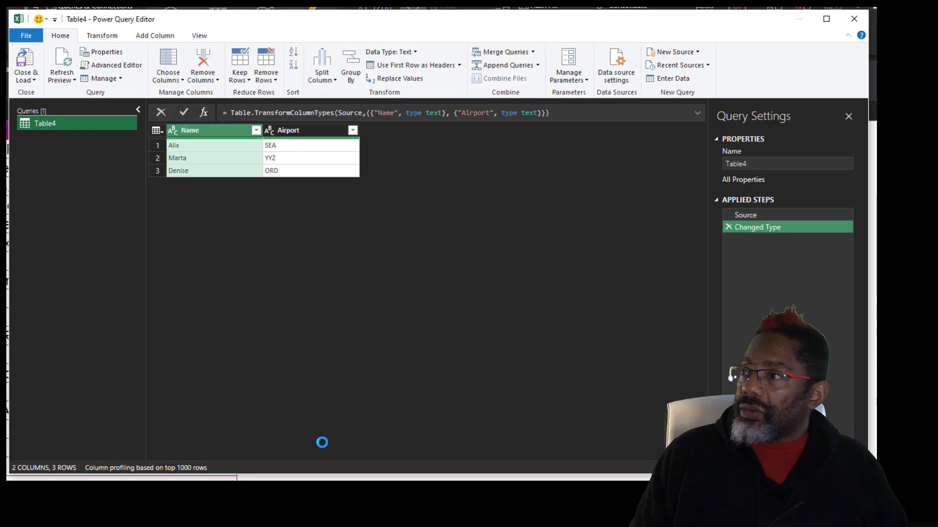
{"action": "left_click", "coordinate": [26, 78]}
{"action": "left_click", "coordinate": [35, 92]}
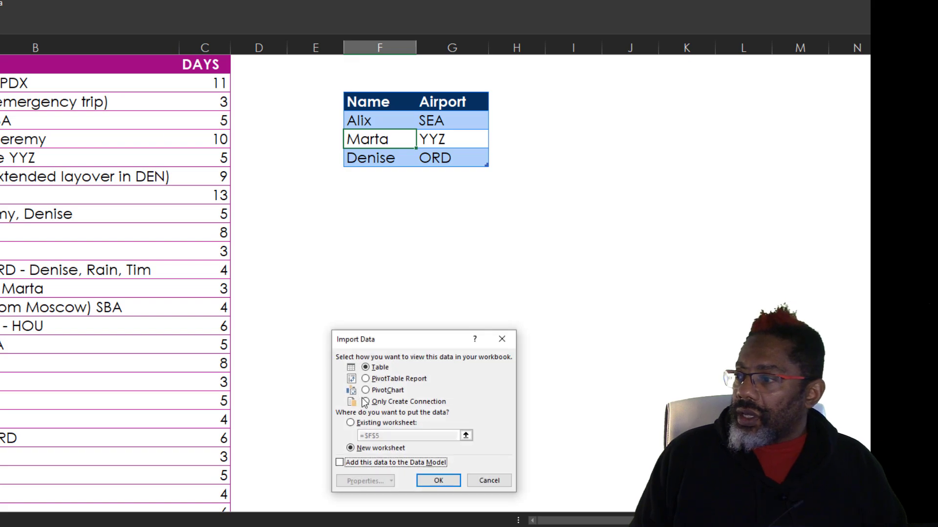
{"action": "left_click", "coordinate": [366, 401]}
{"action": "left_click", "coordinate": [437, 481]}
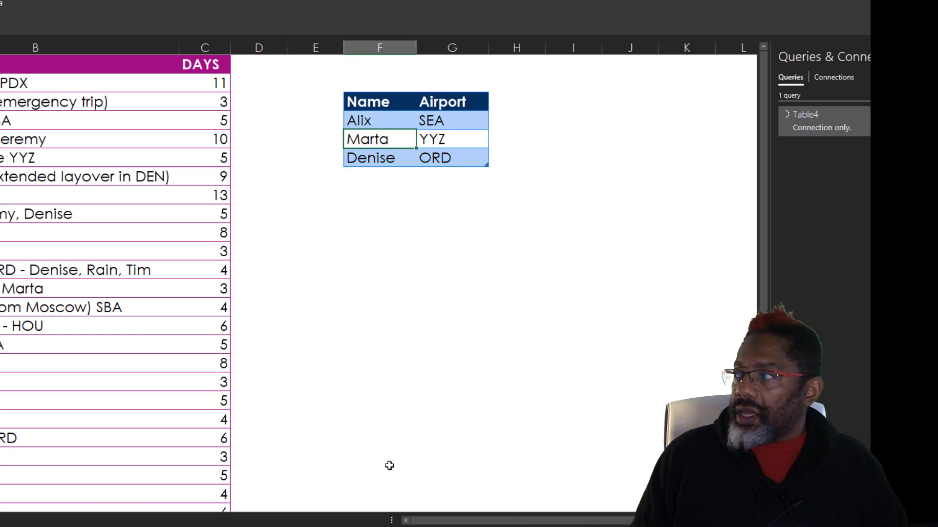
Load the trip details table into Power Query and rename its query from Table5 to TRIPS.
{"action": "right_click", "coordinate": [75, 160]}
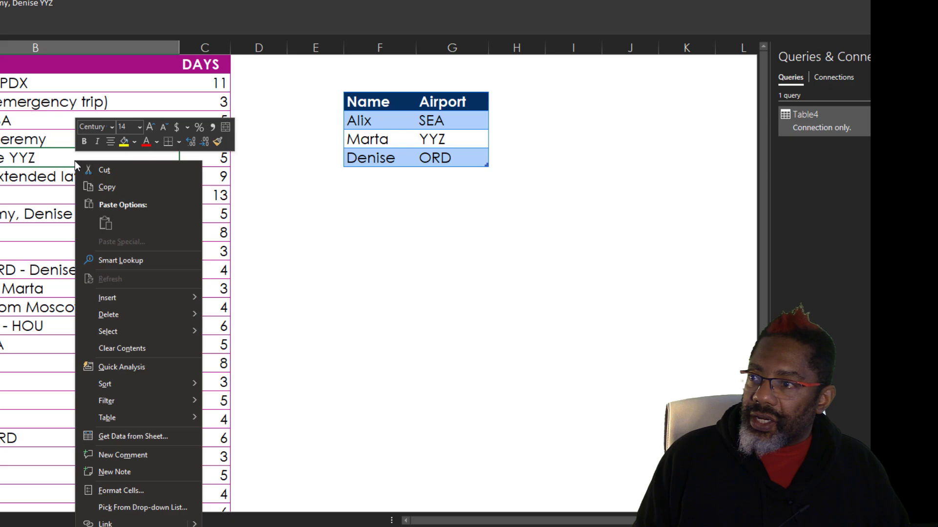
{"action": "left_click", "coordinate": [130, 438]}
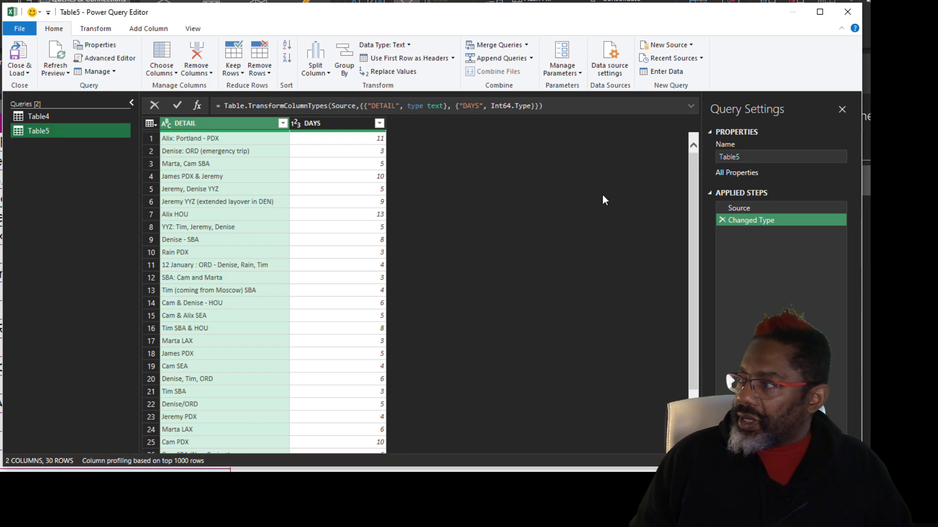
{"action": "left_click", "coordinate": [721, 157]}
{"action": "double_click", "coordinate": [722, 157]}
{"action": "type", "text": "TR"}
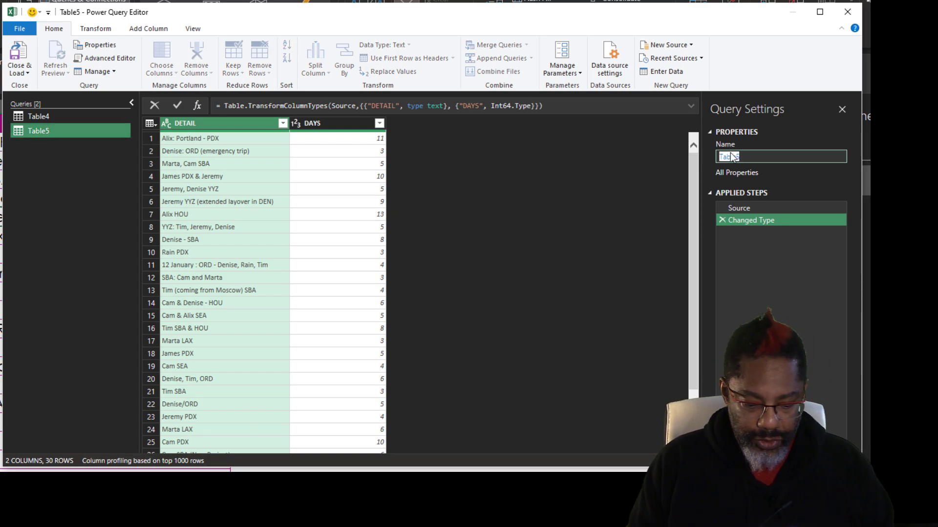
{"action": "type", "text": "IPS"}
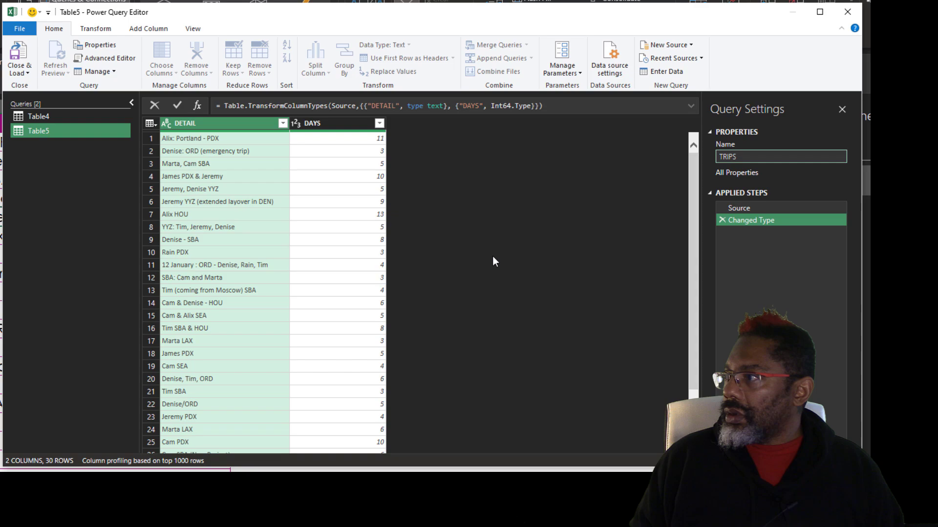
{"action": "key", "text": "Return"}
Rename the Table4 query to LOOKUP.
{"action": "left_click", "coordinate": [40, 116]}
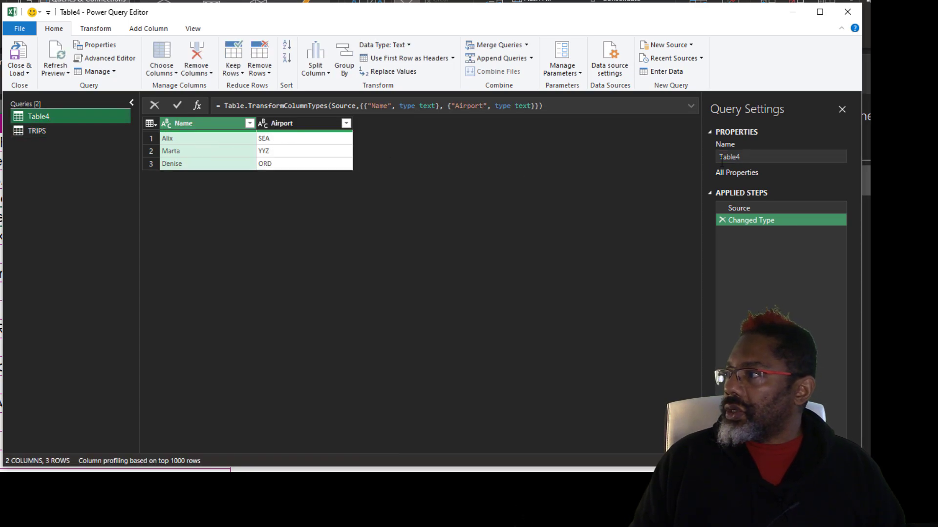
{"action": "double_click", "coordinate": [723, 157]}
{"action": "type", "text": "L"}
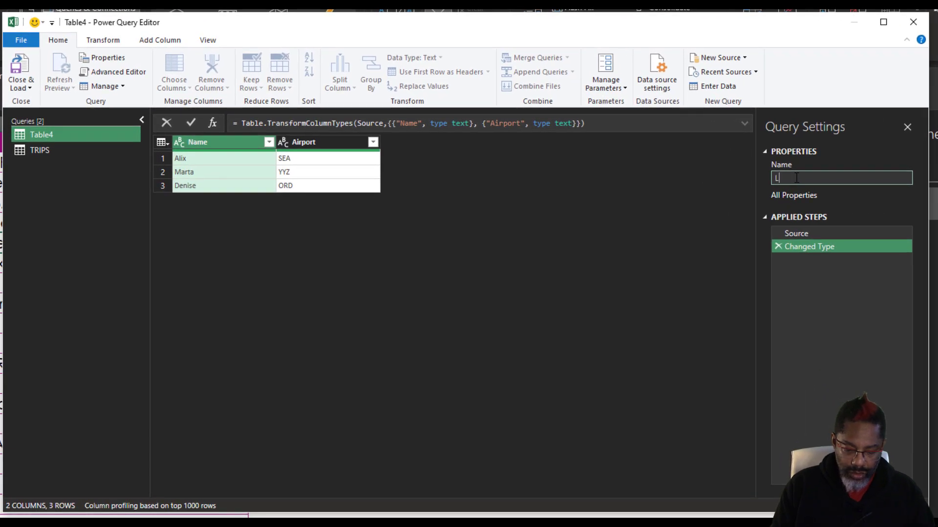
{"action": "type", "text": "OOKUP"}
{"action": "key", "text": "Return"}
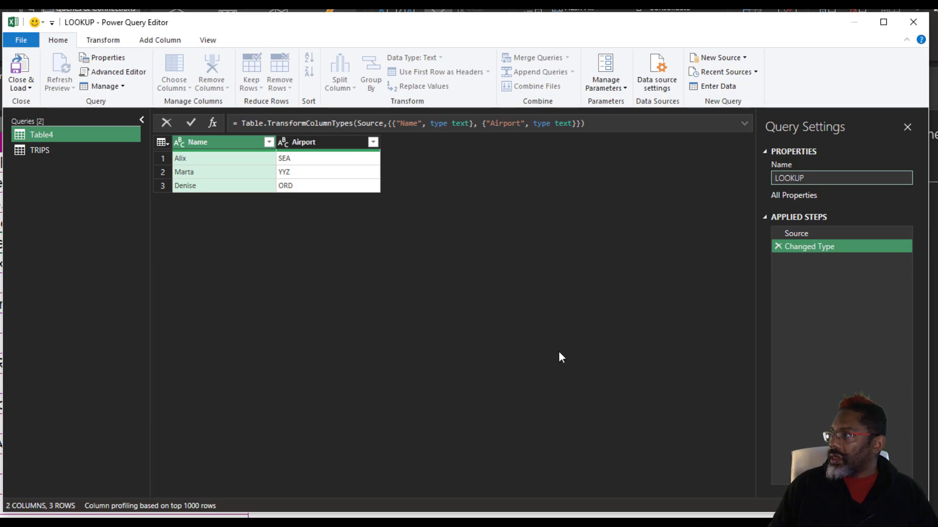
In the TRIPS query, add a Custom column whose formula is =LOOKUP.
{"action": "left_click", "coordinate": [46, 151]}
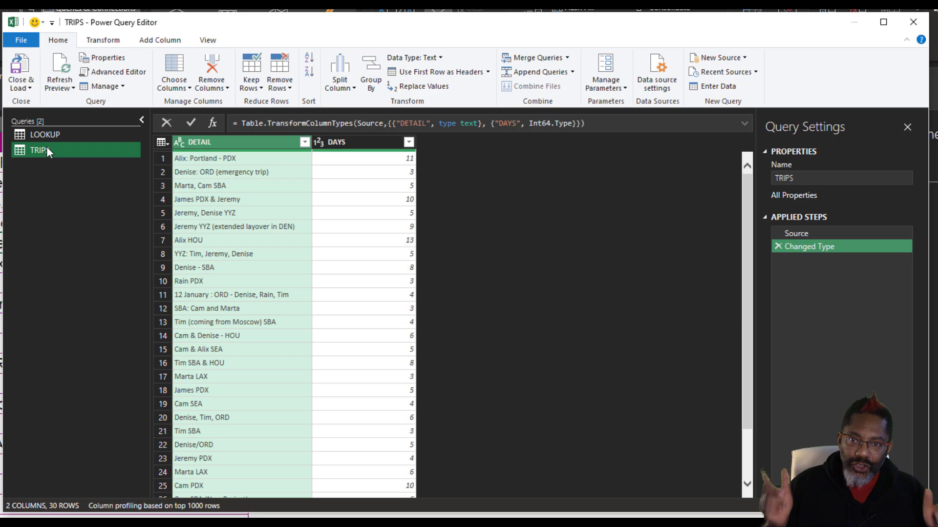
{"action": "left_click", "coordinate": [164, 43]}
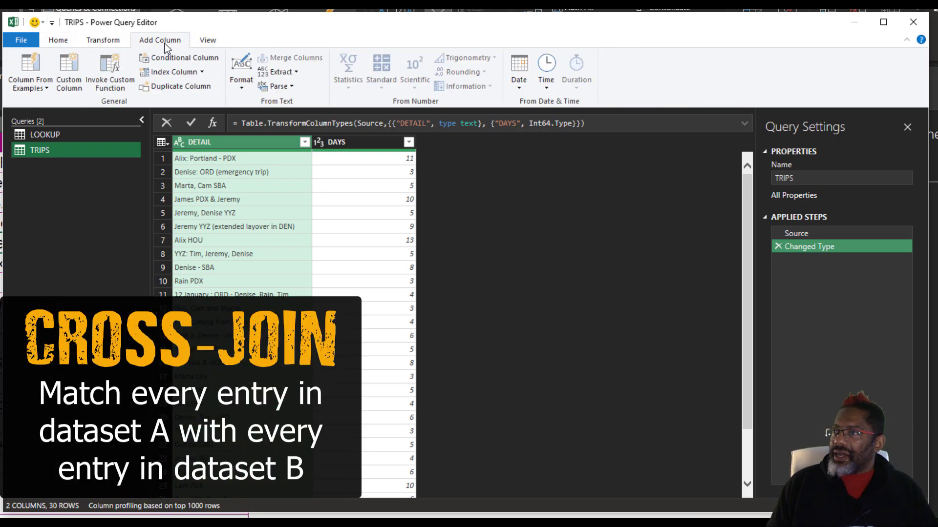
{"action": "left_click", "coordinate": [78, 66]}
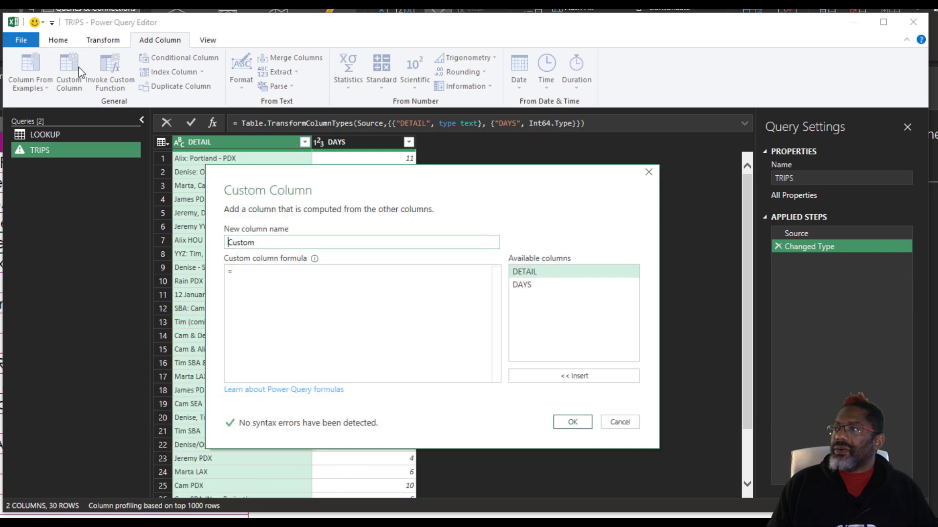
{"action": "left_click", "coordinate": [253, 277]}
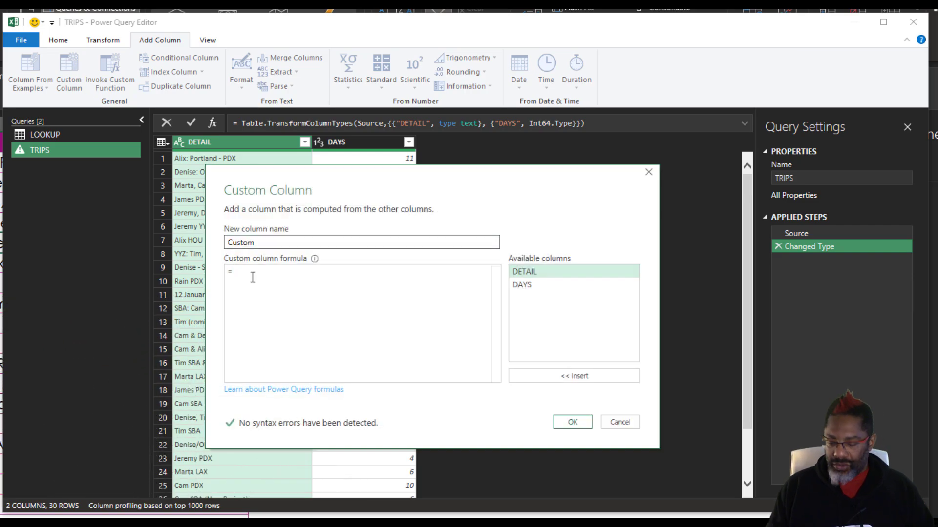
{"action": "type", "text": "LOK"}
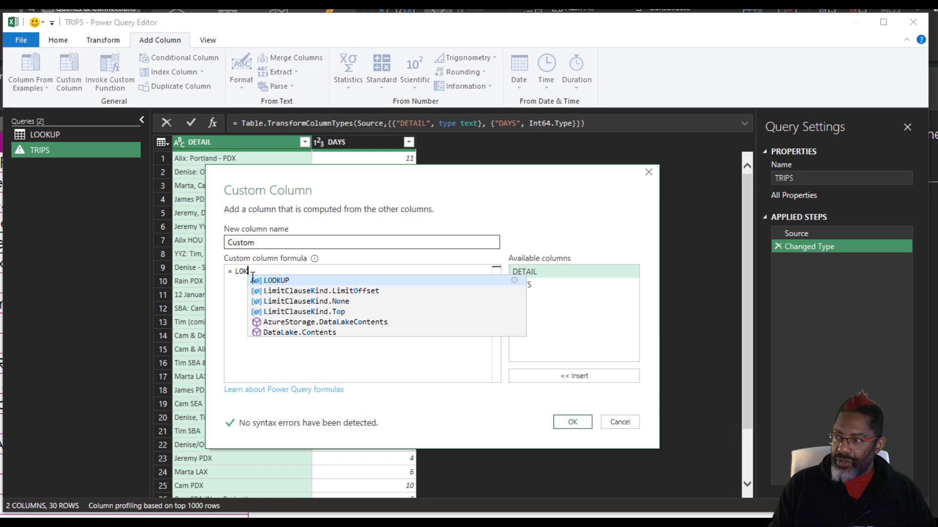
{"action": "left_click", "coordinate": [277, 281]}
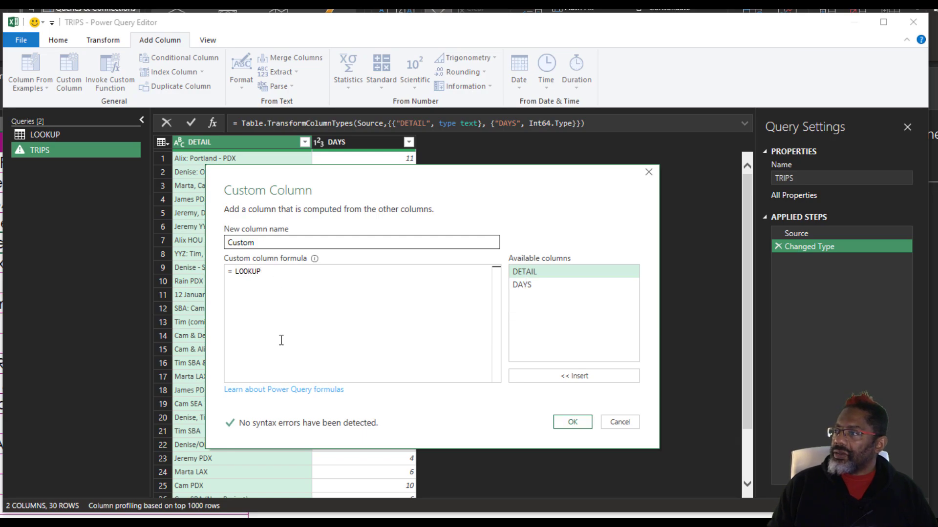
{"action": "left_click", "coordinate": [573, 423]}
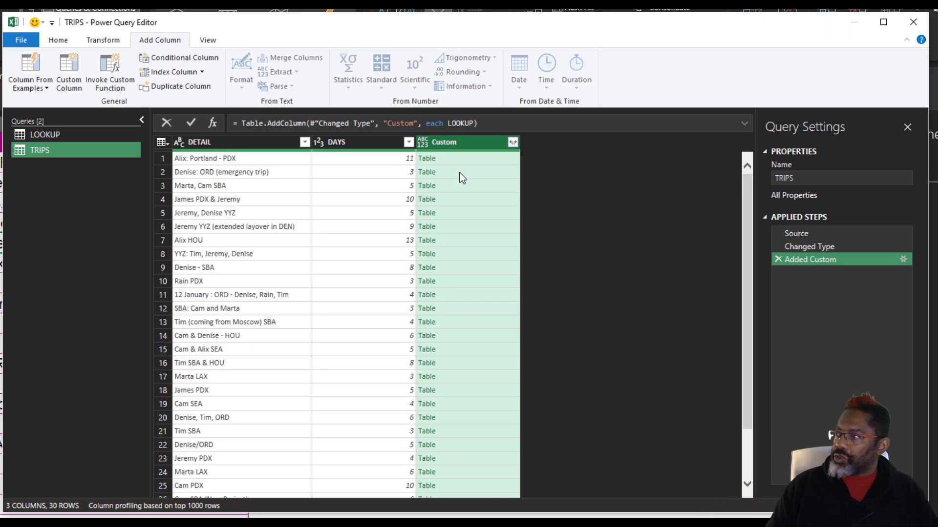
Expand the Custom column into Name and Airport columns without the original-name prefix, giving 90 rows.
{"action": "left_click", "coordinate": [462, 160]}
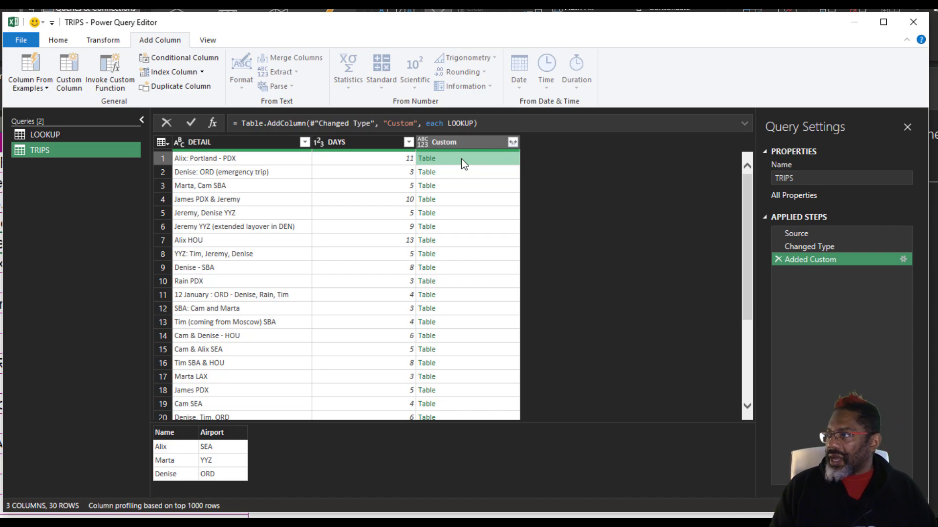
{"action": "left_click", "coordinate": [511, 148]}
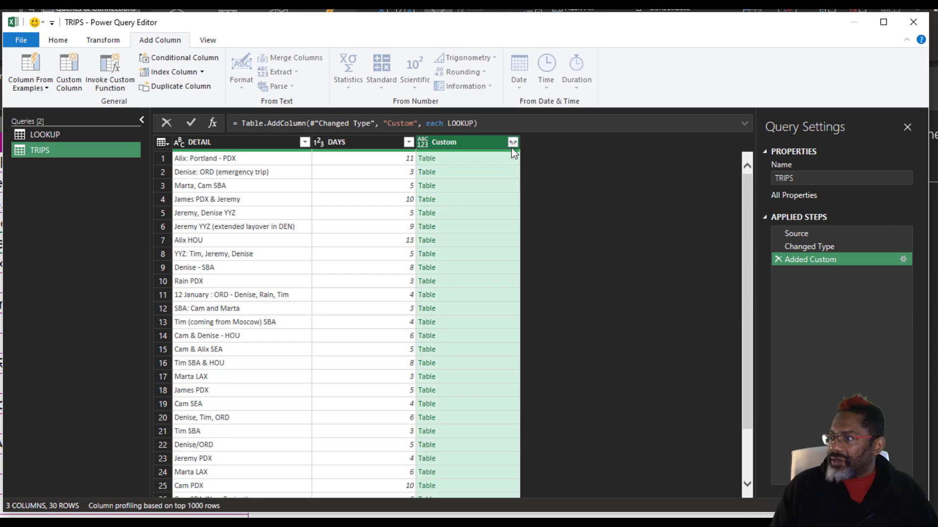
{"action": "left_click", "coordinate": [512, 142]}
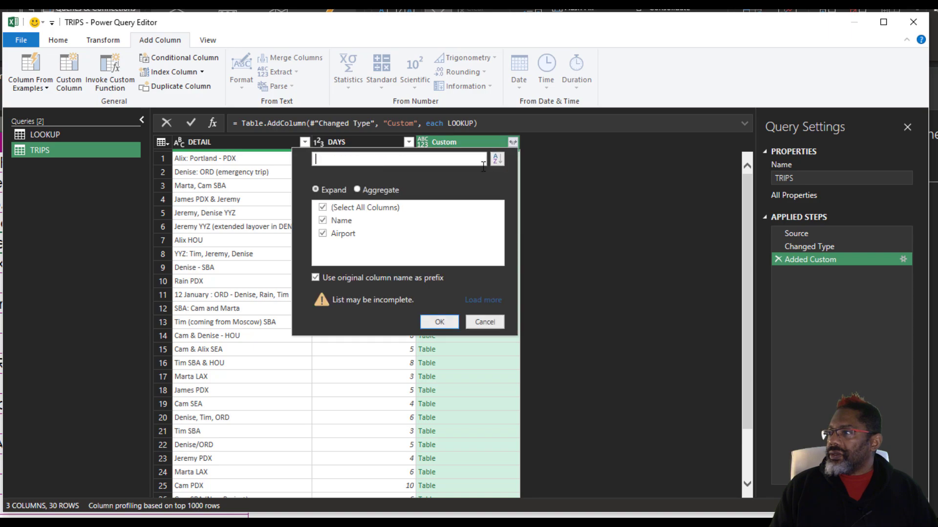
{"action": "left_click", "coordinate": [404, 277]}
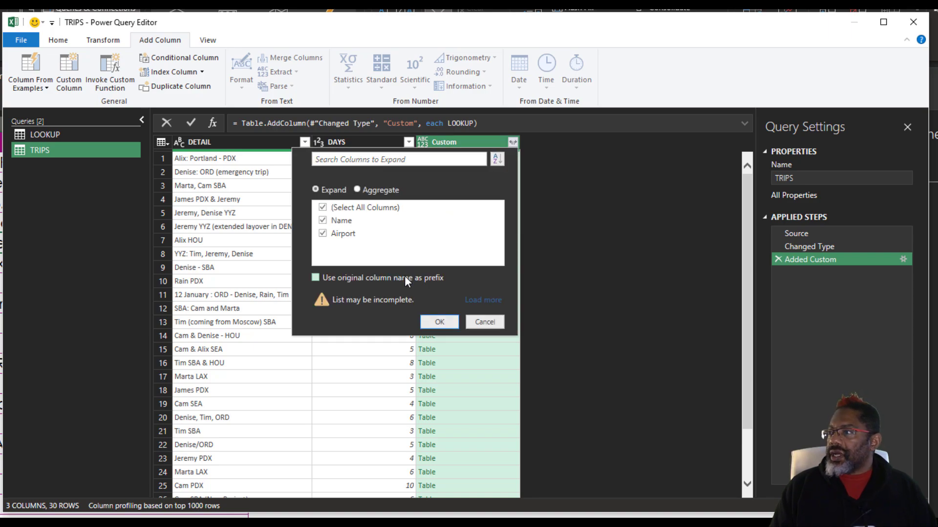
{"action": "left_click", "coordinate": [439, 323]}
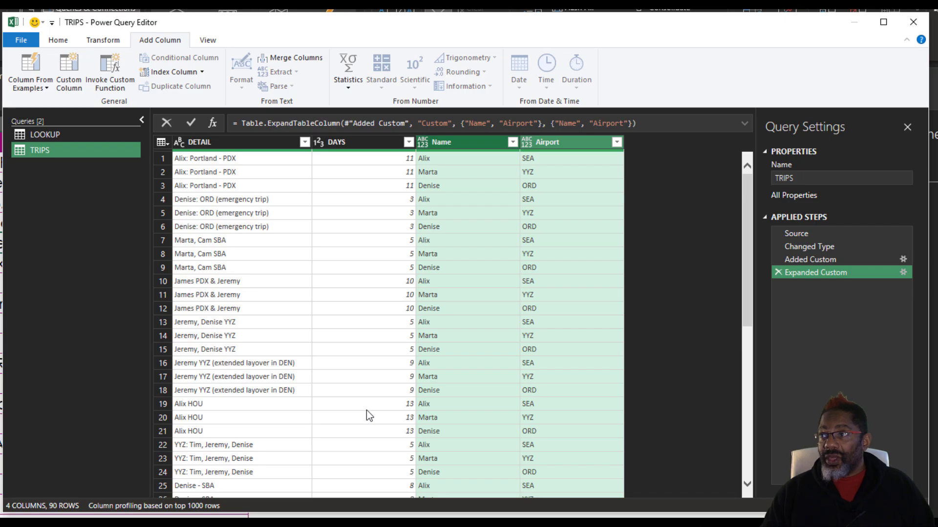
Start a new Custom column formula with Text.Contains([DETAIL],[Name]).
{"action": "left_click", "coordinate": [71, 69]}
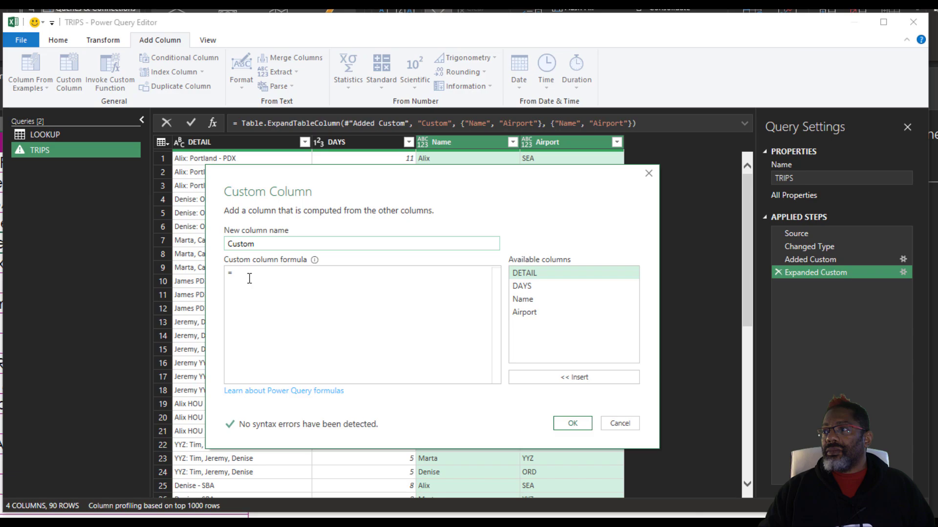
{"action": "left_click", "coordinate": [248, 277]}
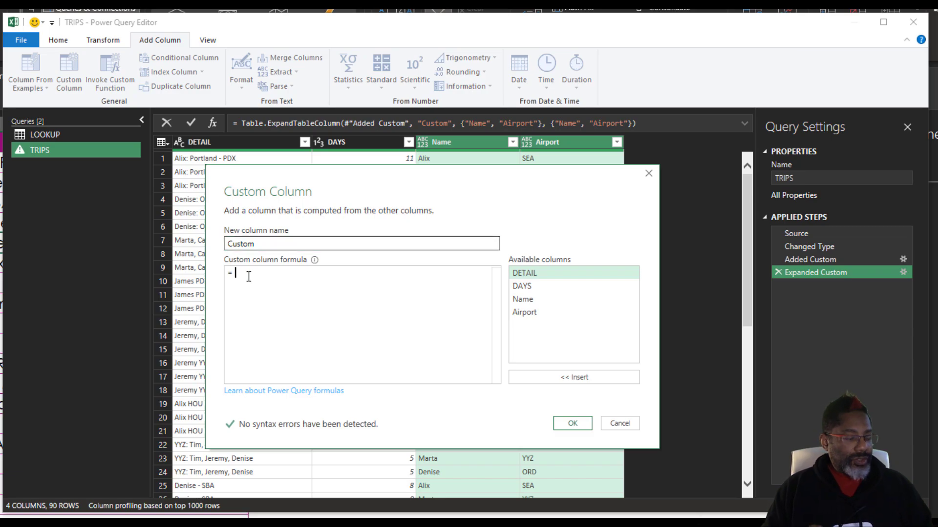
{"action": "type", "text": "Text"}
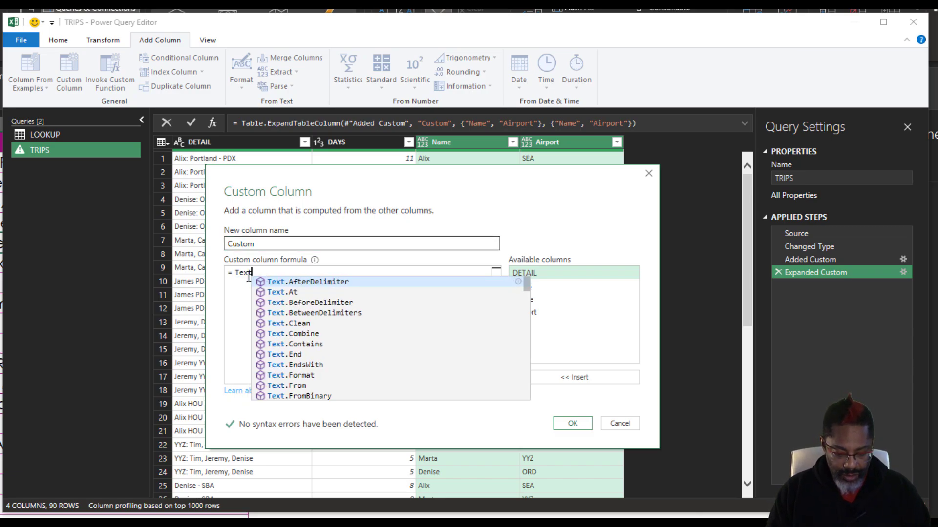
{"action": "type", "text": ".contains"}
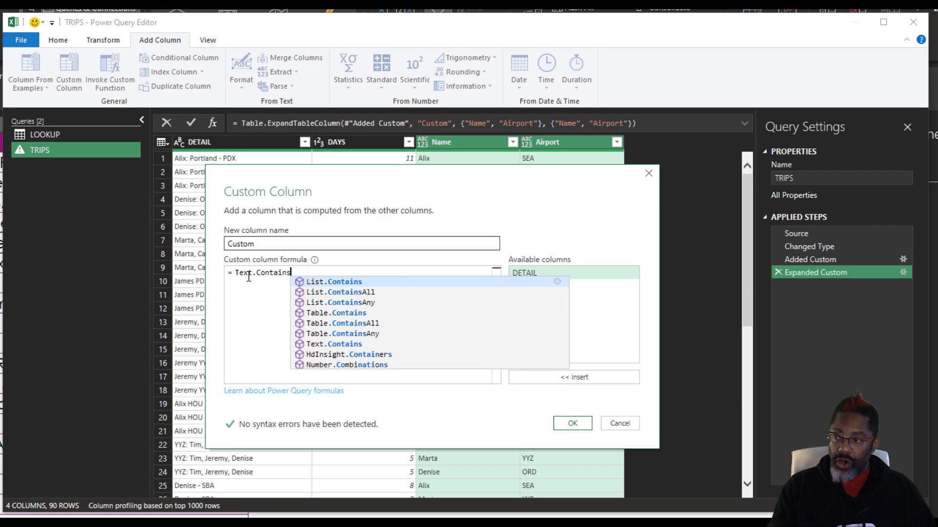
{"action": "key", "text": "Tab"}
{"action": "type", "text": "("}
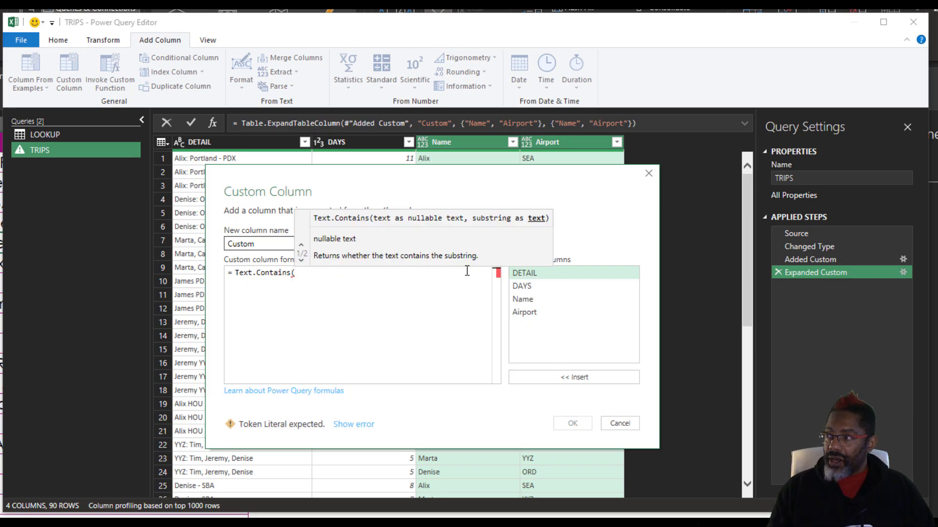
{"action": "double_click", "coordinate": [520, 274]}
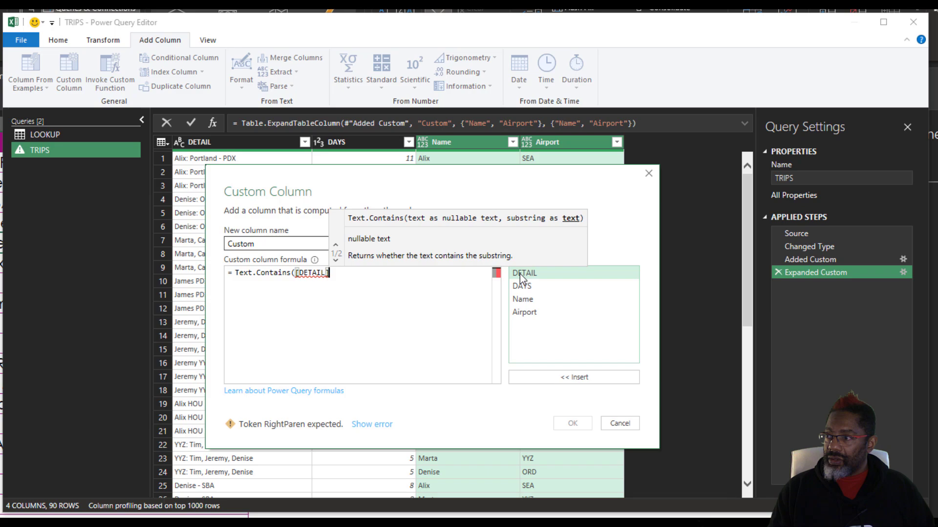
{"action": "type", "text": ","}
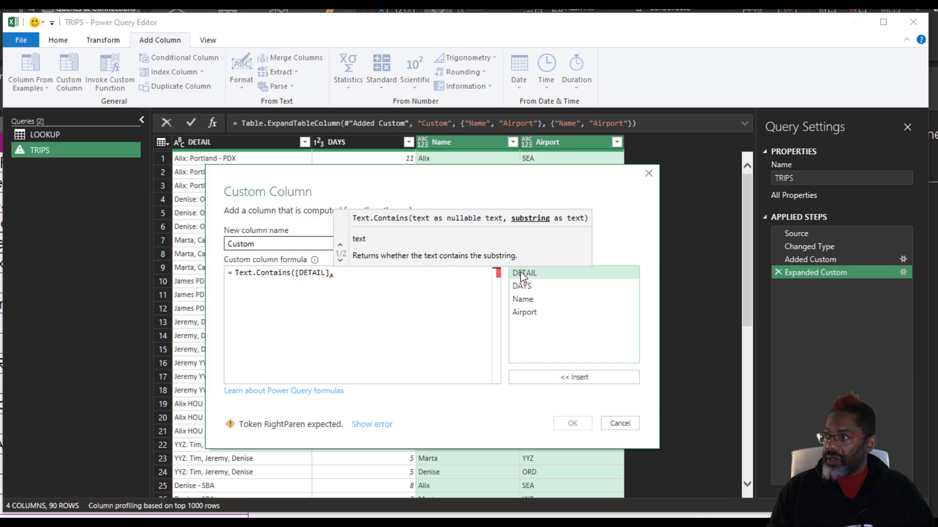
{"action": "double_click", "coordinate": [521, 304]}
Complete the formula with 'and Text.Contains([DETAIL],[Airport])' and create the TRUE/FALSE column.
{"action": "type", "text": ") and "}
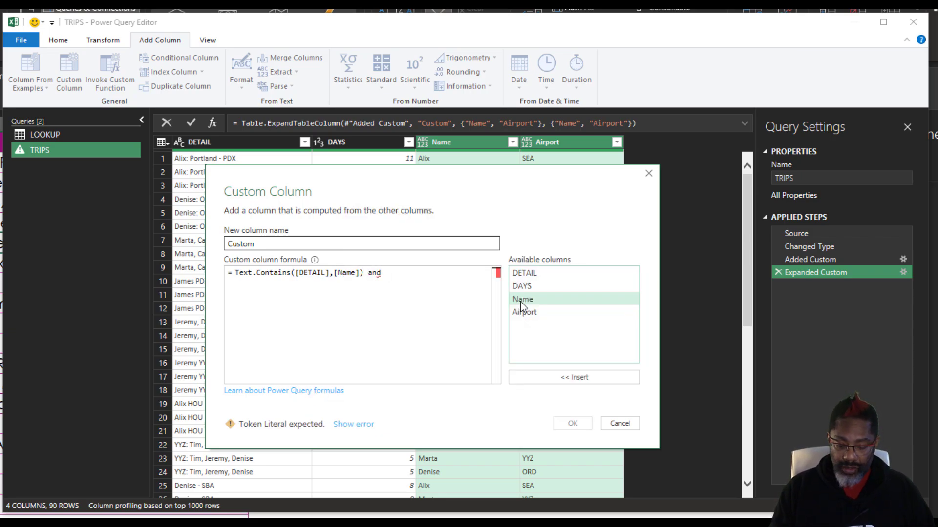
{"action": "type", "text": "Text.Co"}
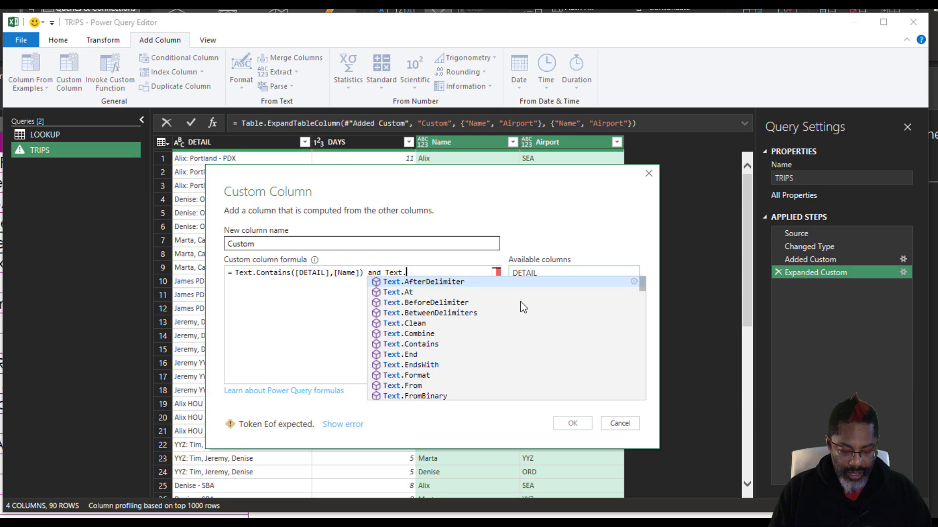
{"action": "type", "text": "ntains"}
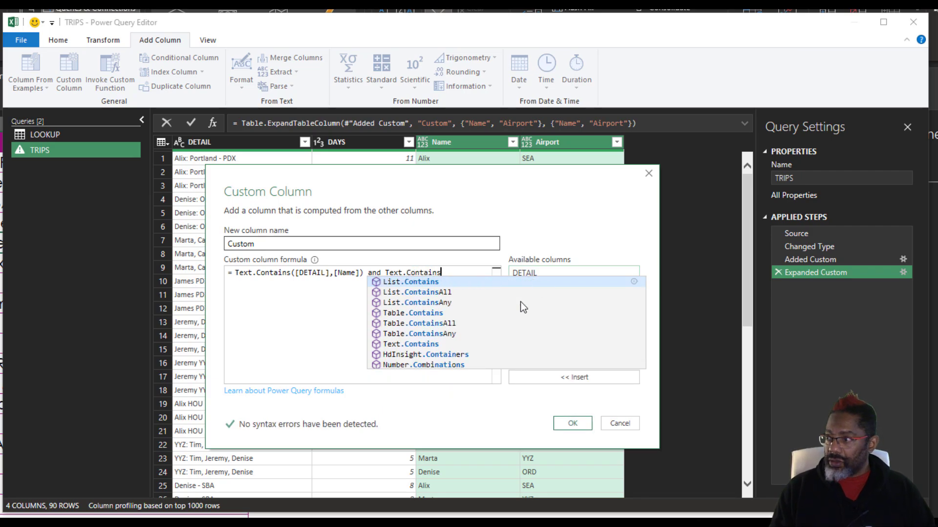
{"action": "type", "text": "("}
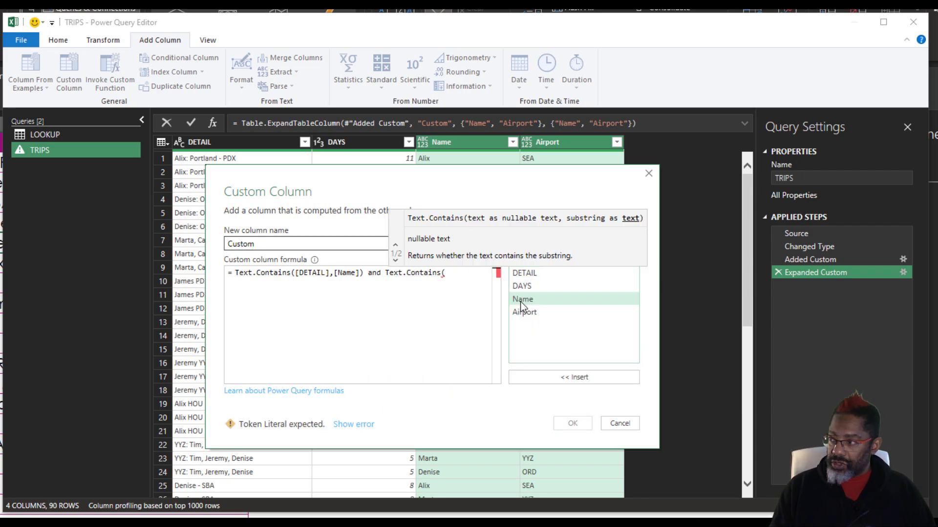
{"action": "double_click", "coordinate": [530, 274]}
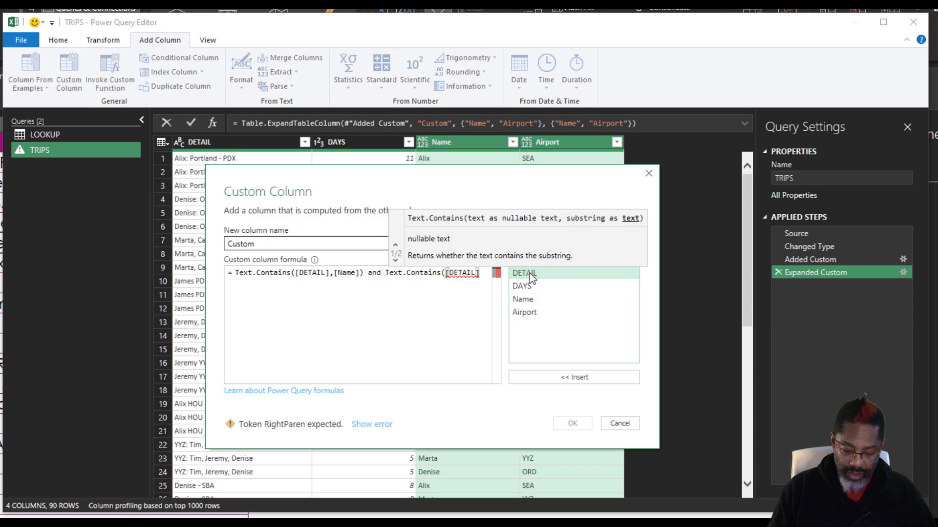
{"action": "type", "text": ","}
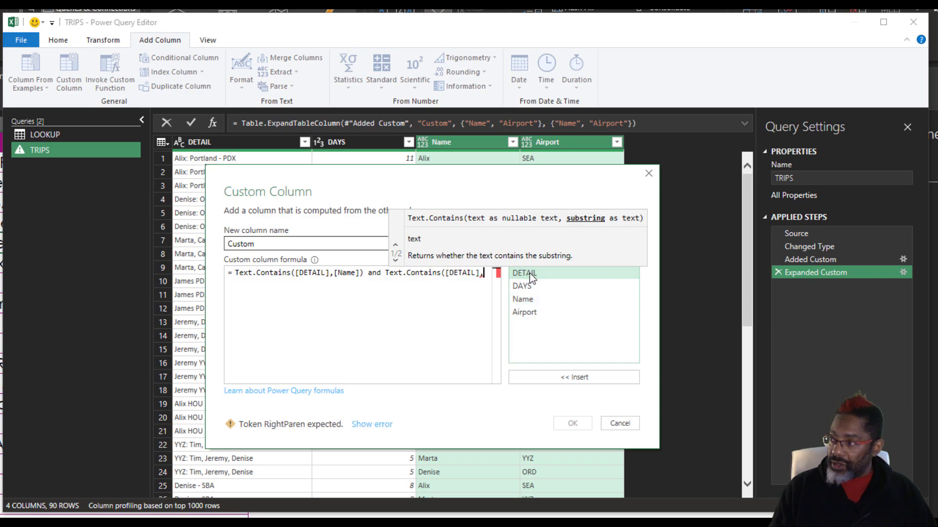
{"action": "double_click", "coordinate": [525, 313]}
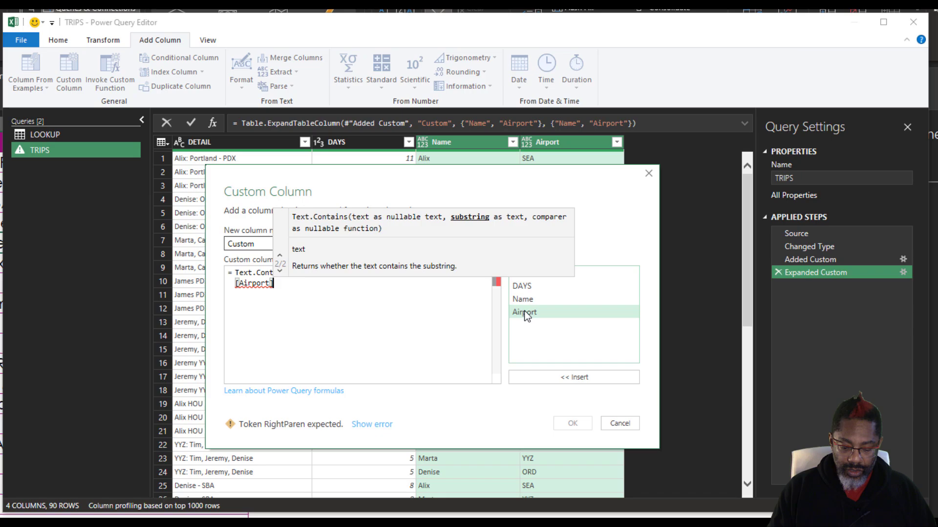
{"action": "type", "text": ")"}
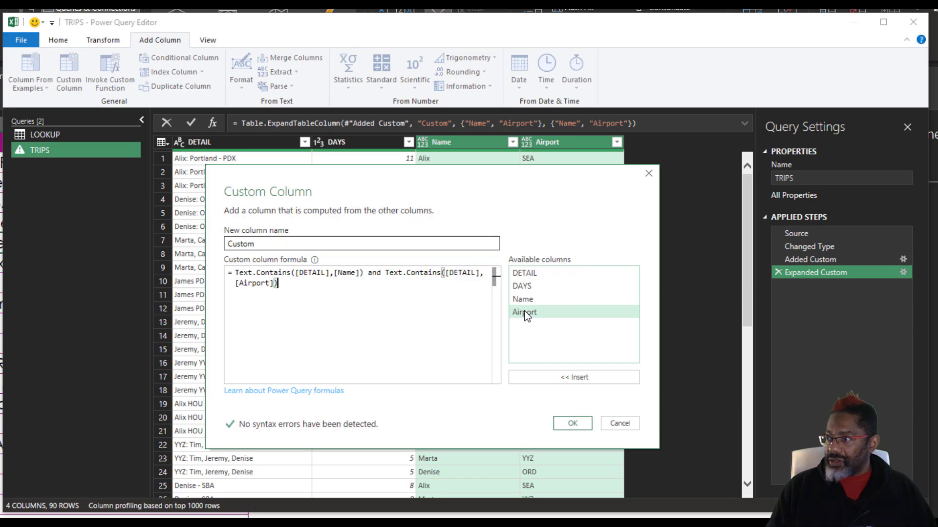
{"action": "left_click", "coordinate": [569, 426]}
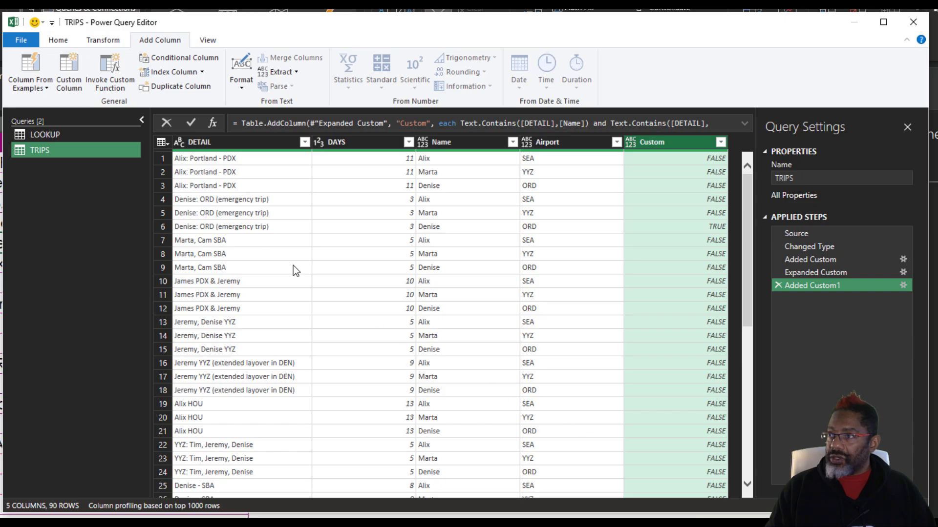
Filter the Custom column to TRUE only, leaving seven rows, then remove the Custom column.
{"action": "left_click", "coordinate": [141, 119]}
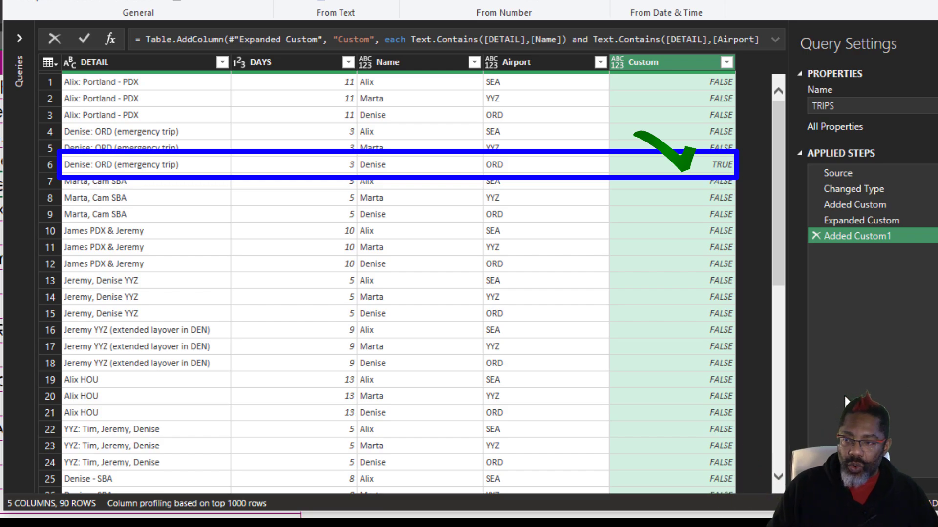
{"action": "left_click", "coordinate": [727, 62]}
{"action": "left_click", "coordinate": [504, 244]}
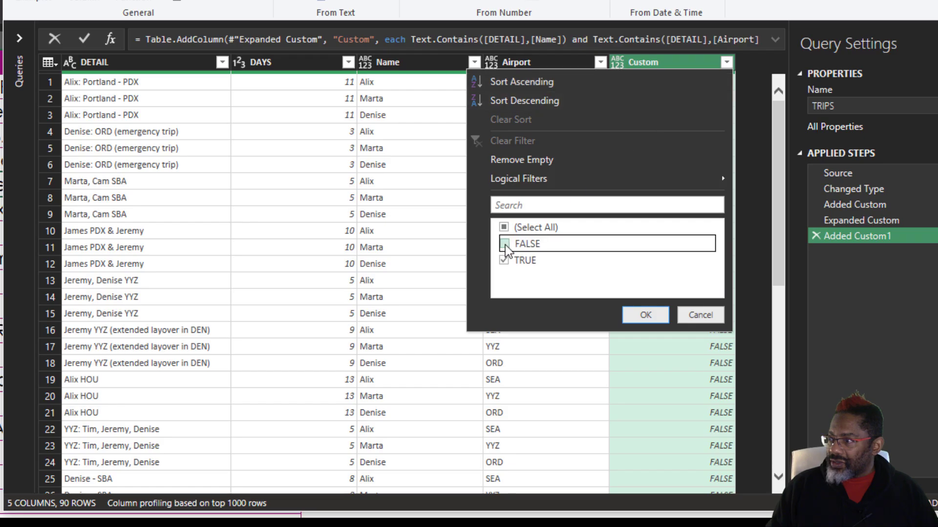
{"action": "left_click", "coordinate": [645, 315]}
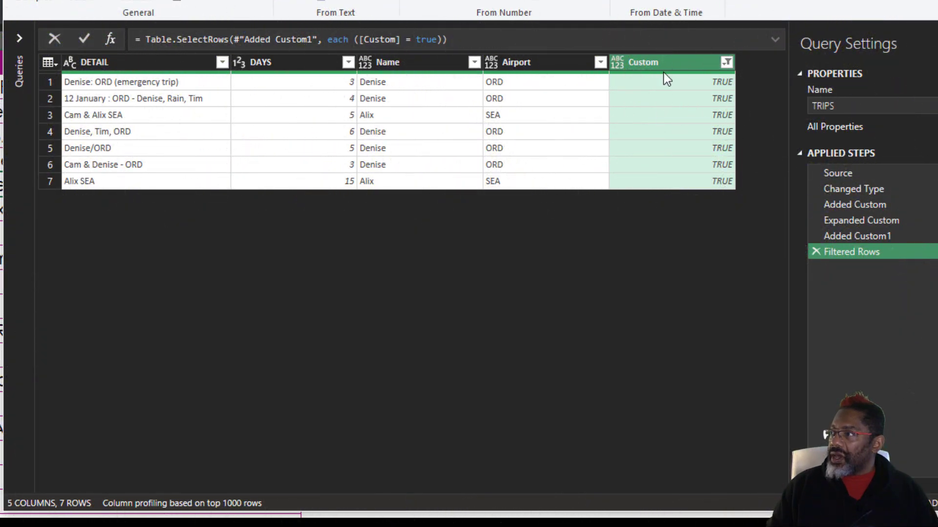
{"action": "right_click", "coordinate": [665, 59]}
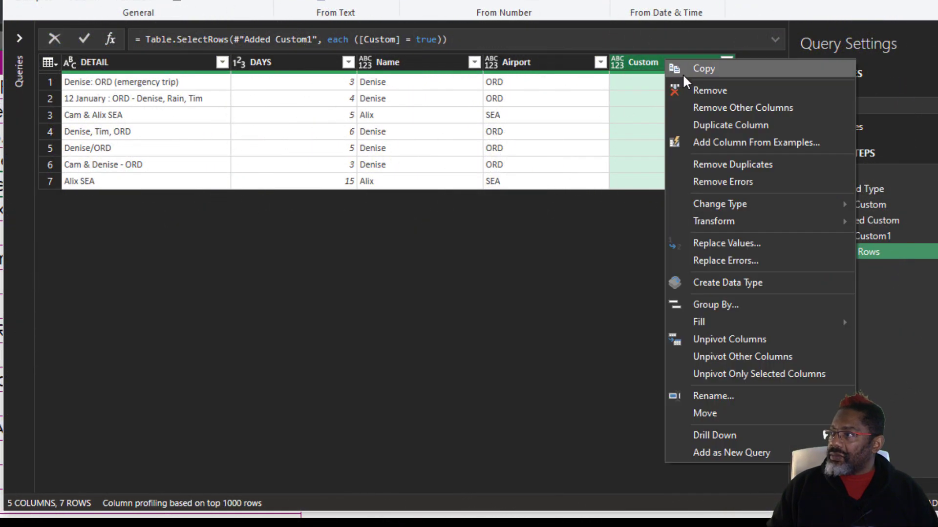
{"action": "left_click", "coordinate": [700, 93]}
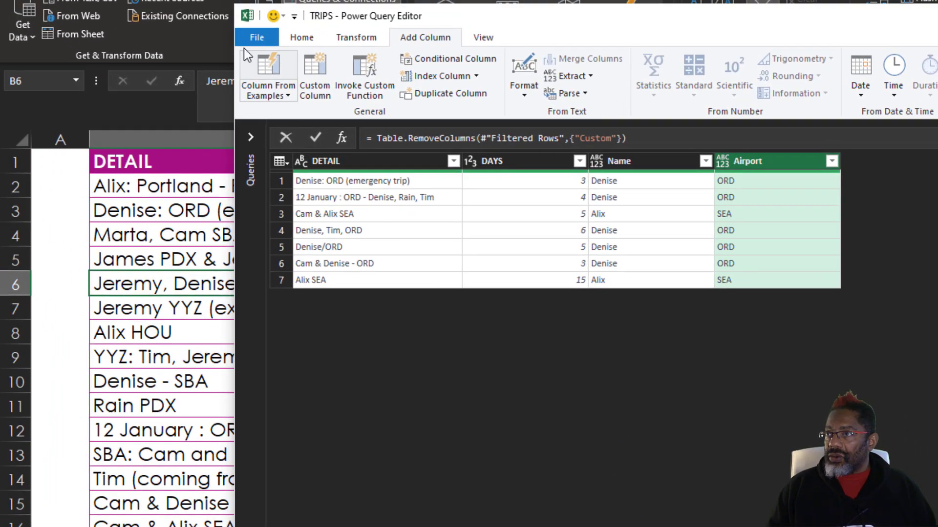
Close & Load TRIPS into Excel and select the seven-row DETAIL, DAYS, Name, Airport table.
{"action": "left_click", "coordinate": [257, 39]}
{"action": "left_click", "coordinate": [286, 65]}
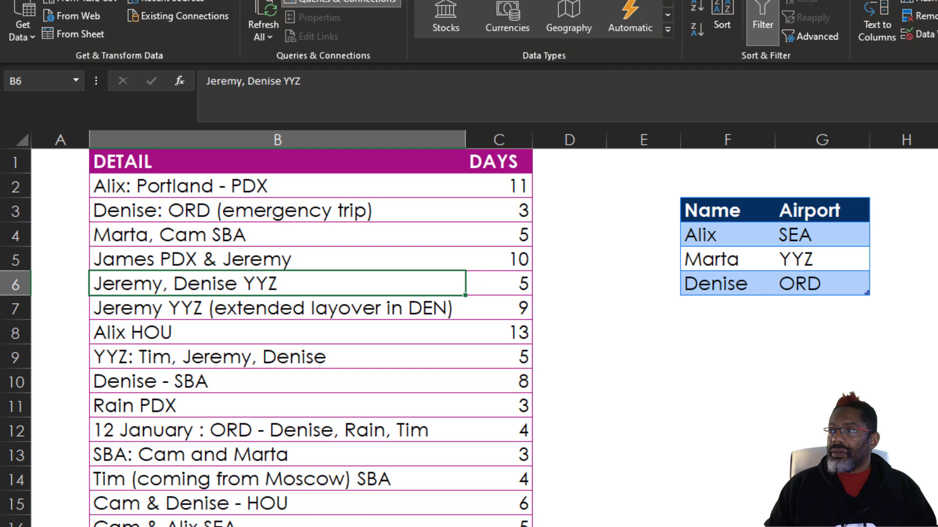
{"action": "left_click", "coordinate": [63, 150]}
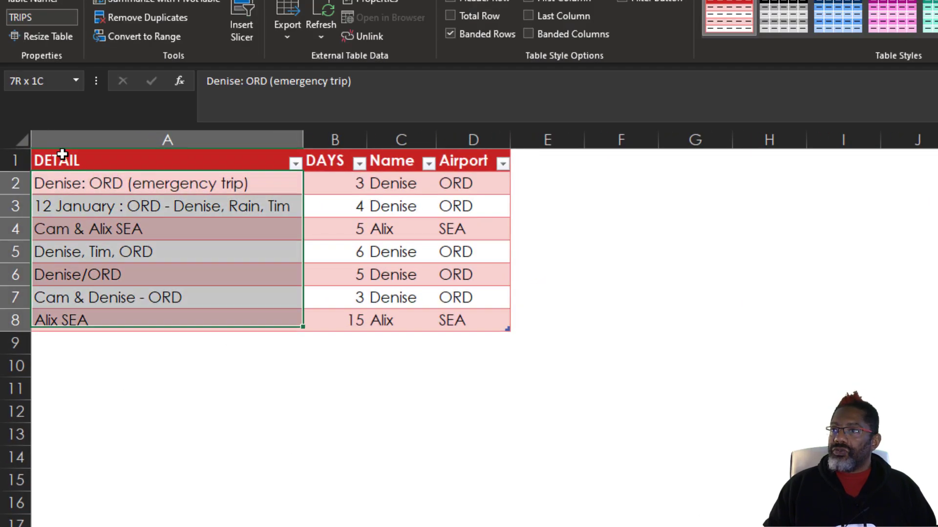
{"action": "left_click", "coordinate": [63, 165]}
{"action": "left_click_drag", "start_coordinate": [262, 188], "coordinate": [449, 318]}
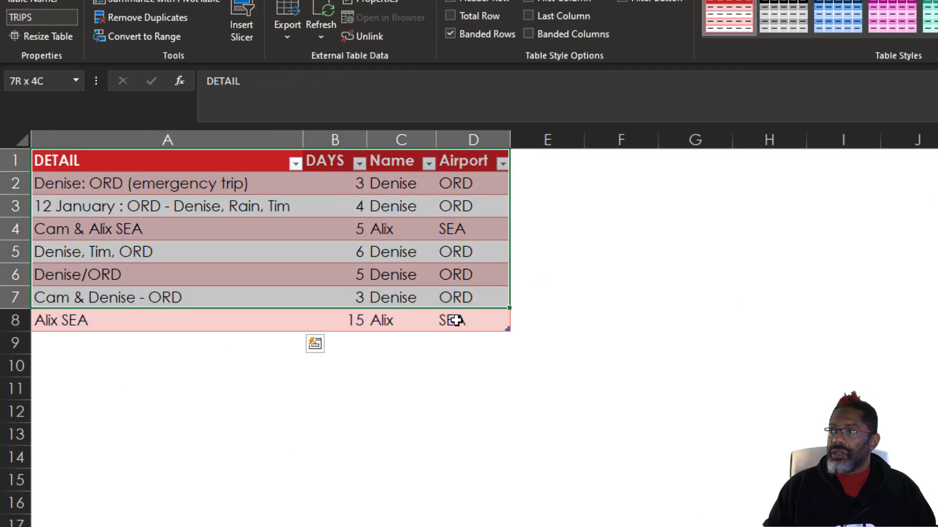